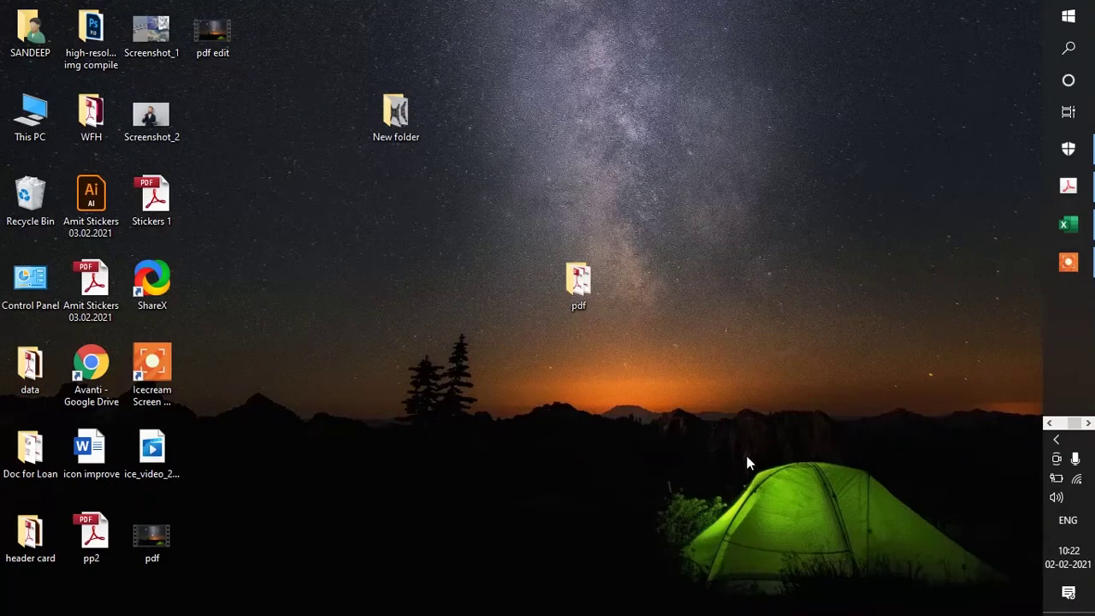
Step: Switch to the Excel workbook and examine the size search terms listed for each megabyte limit, highlighting the 5MB term's text
left_click(1088, 238)
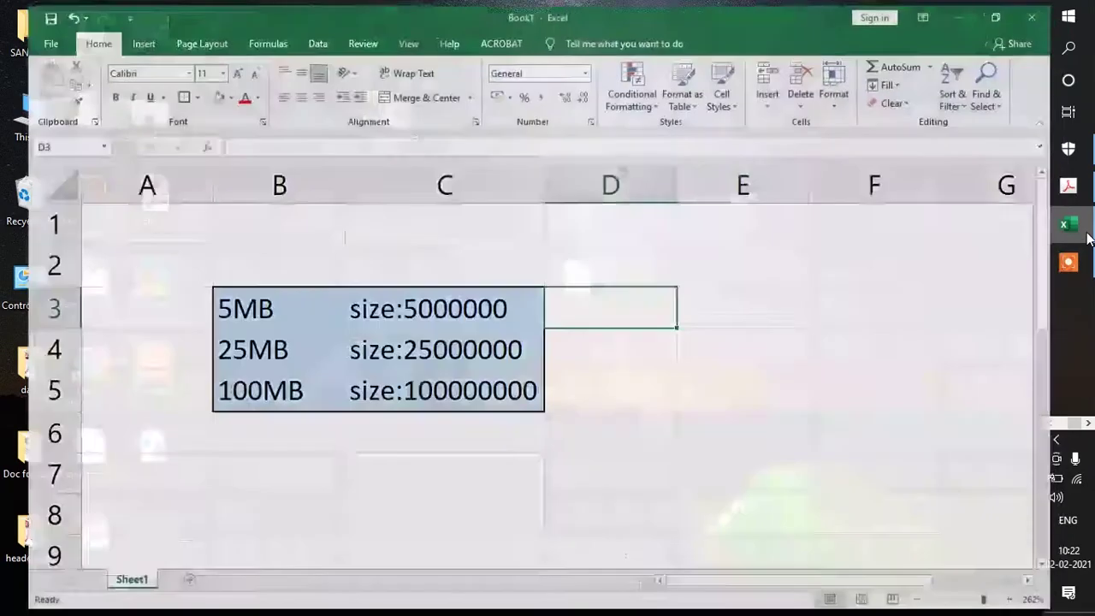
left_click(548, 422)
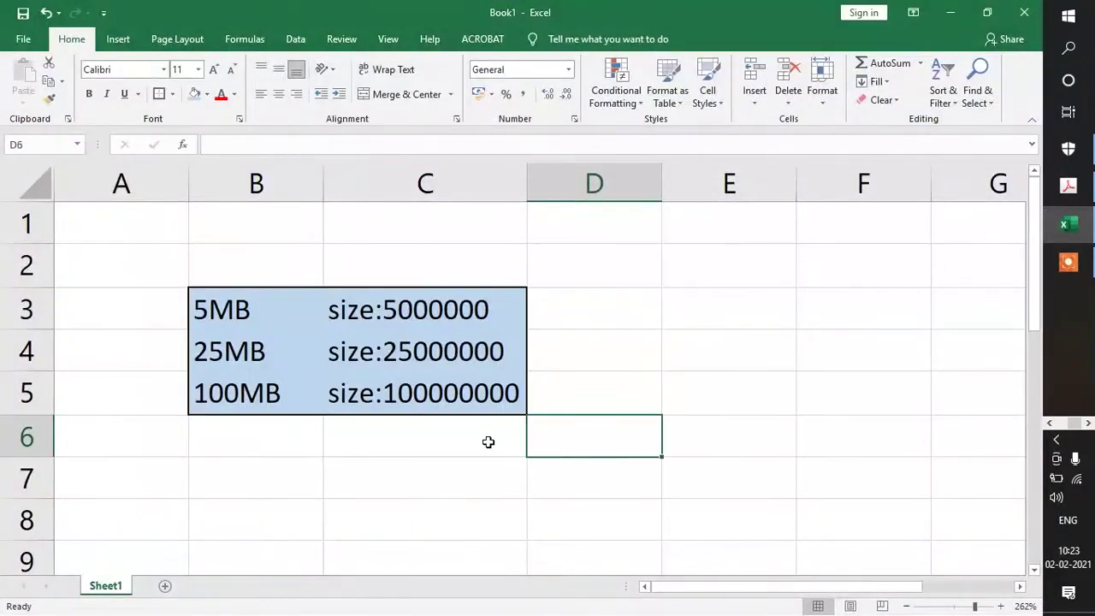
left_click(320, 484)
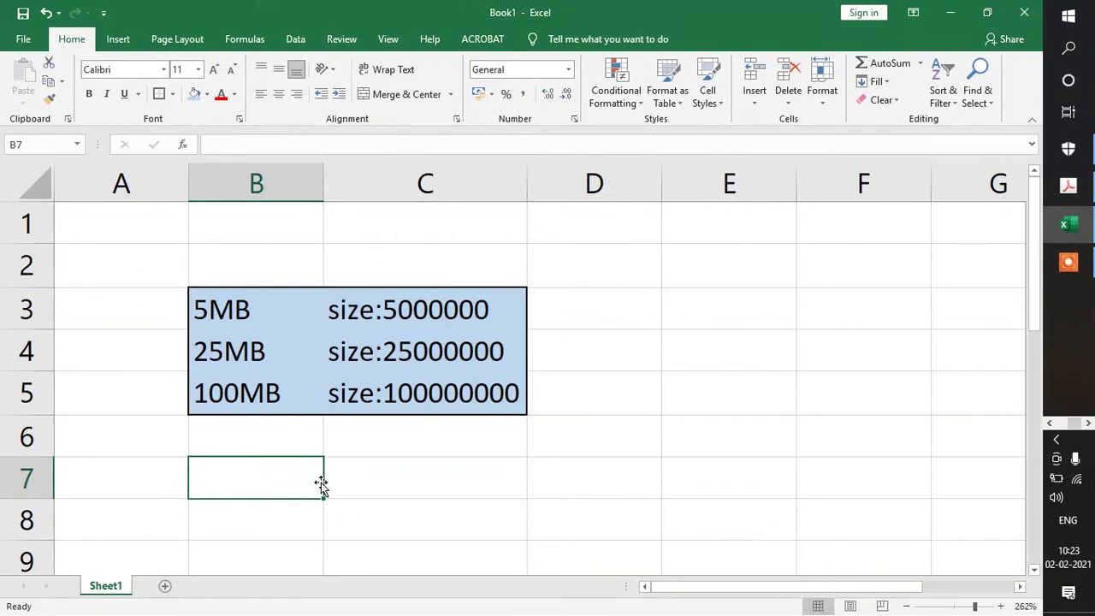
key("Up")
key("Up")
key("Up")
key("Up")
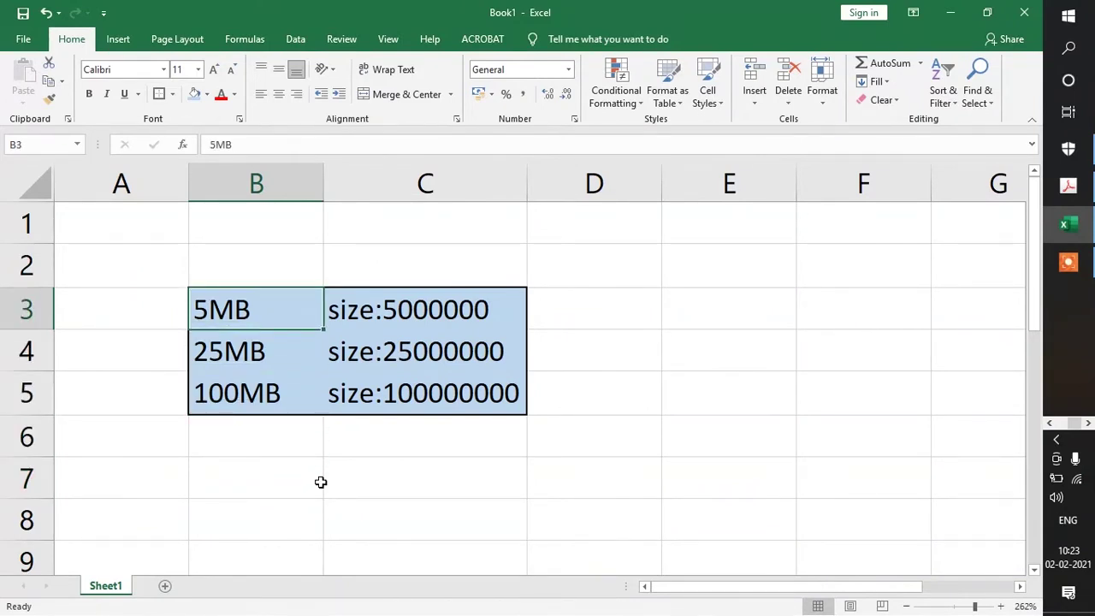
key("Tab")
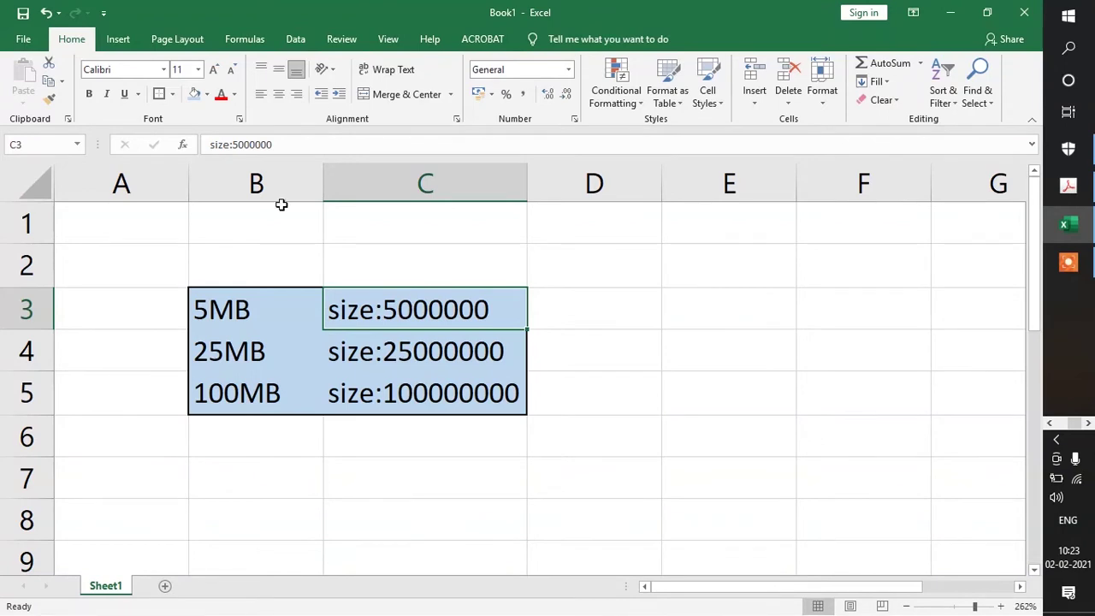
left_click_drag(288, 144, 186, 159)
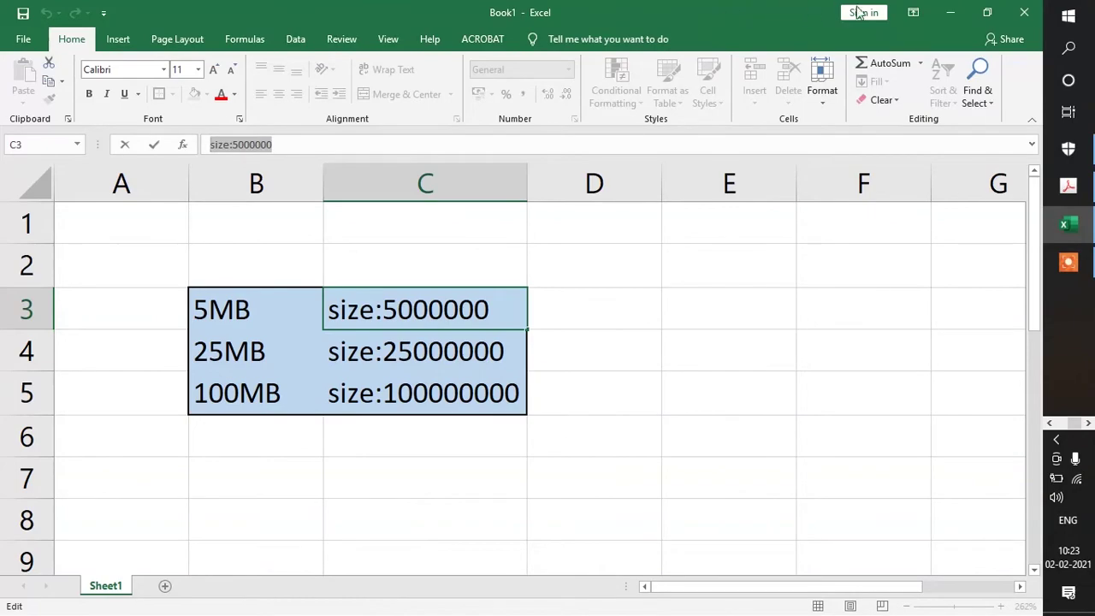
Step: Switch from Excel to Gmail in Chrome and search the mail for size:5000000
left_click(947, 12)
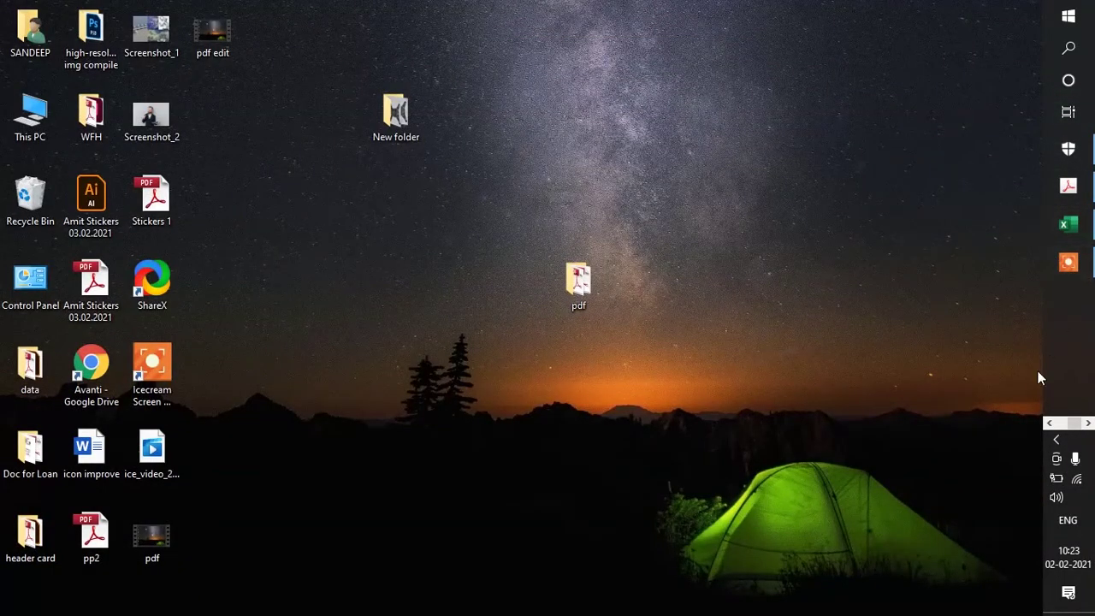
left_click(1048, 423)
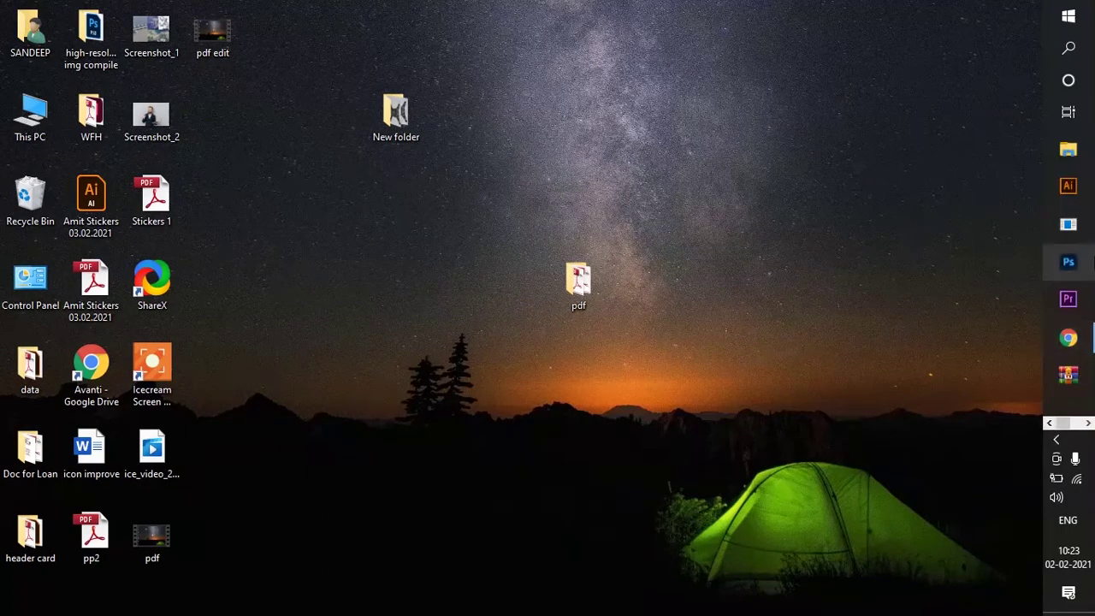
left_click(1069, 341)
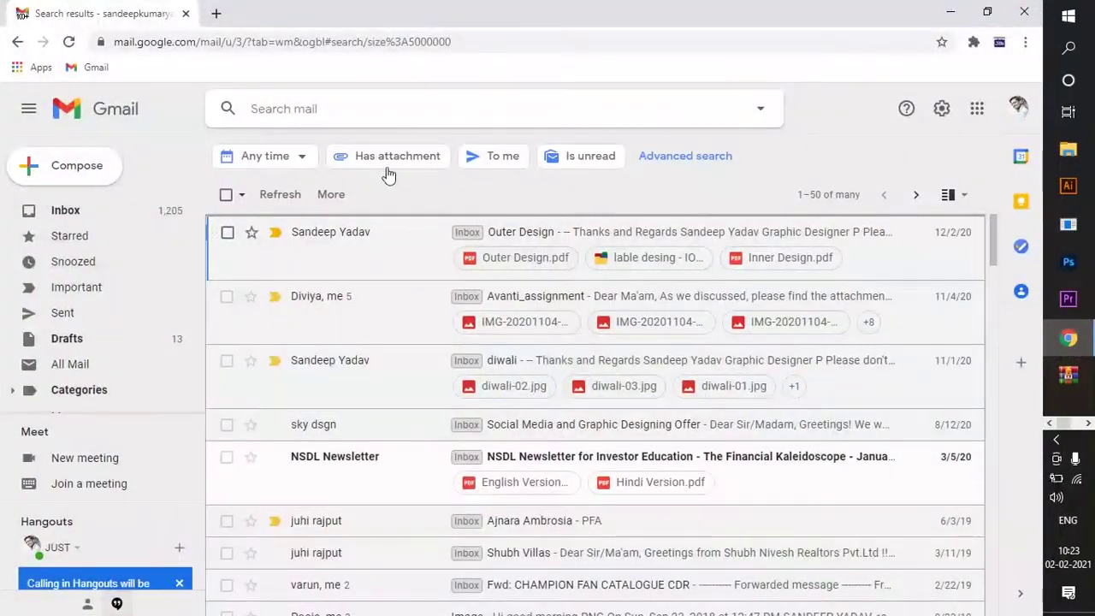
type("si")
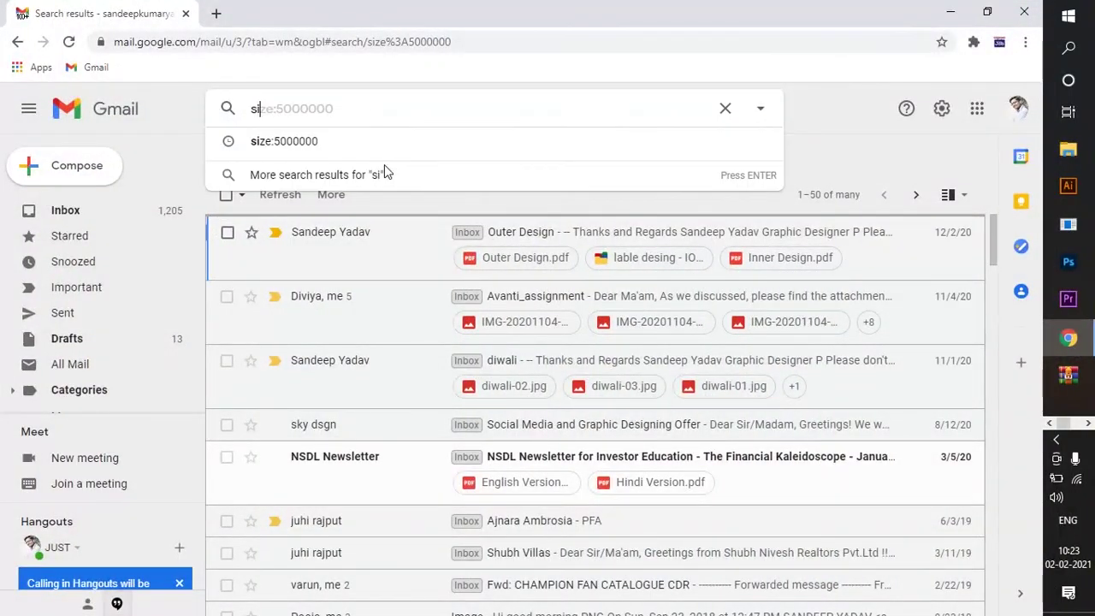
type("ze:50")
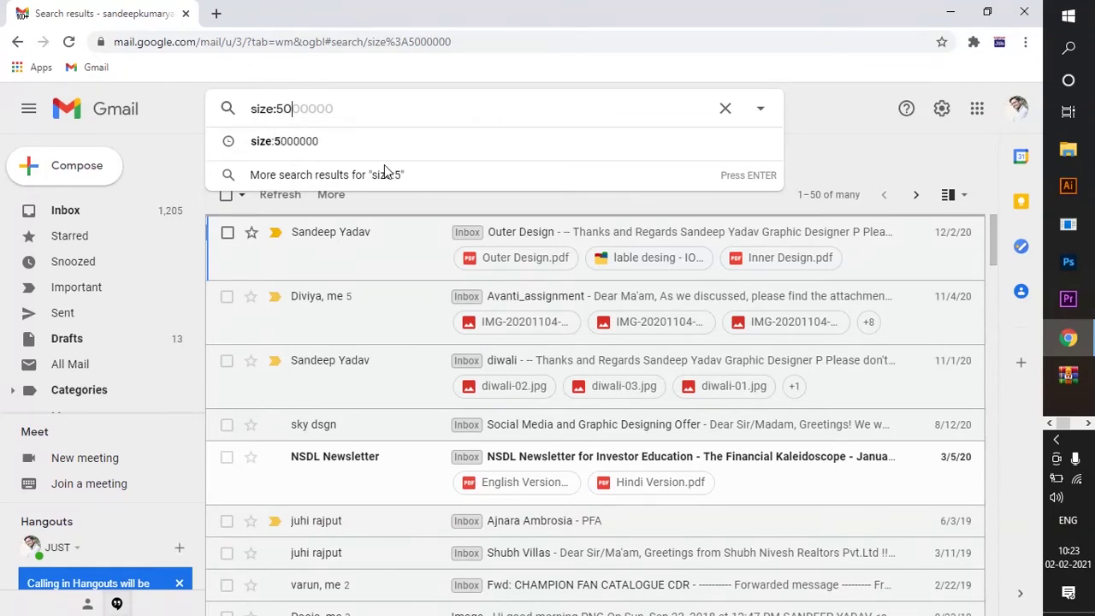
type("0000")
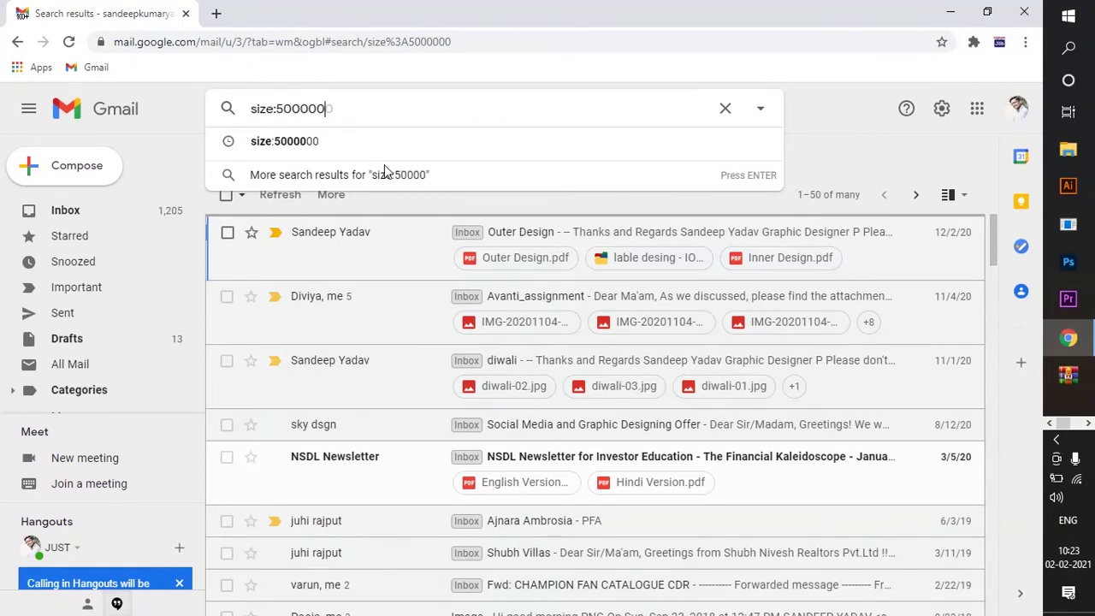
type("0")
key("Return")
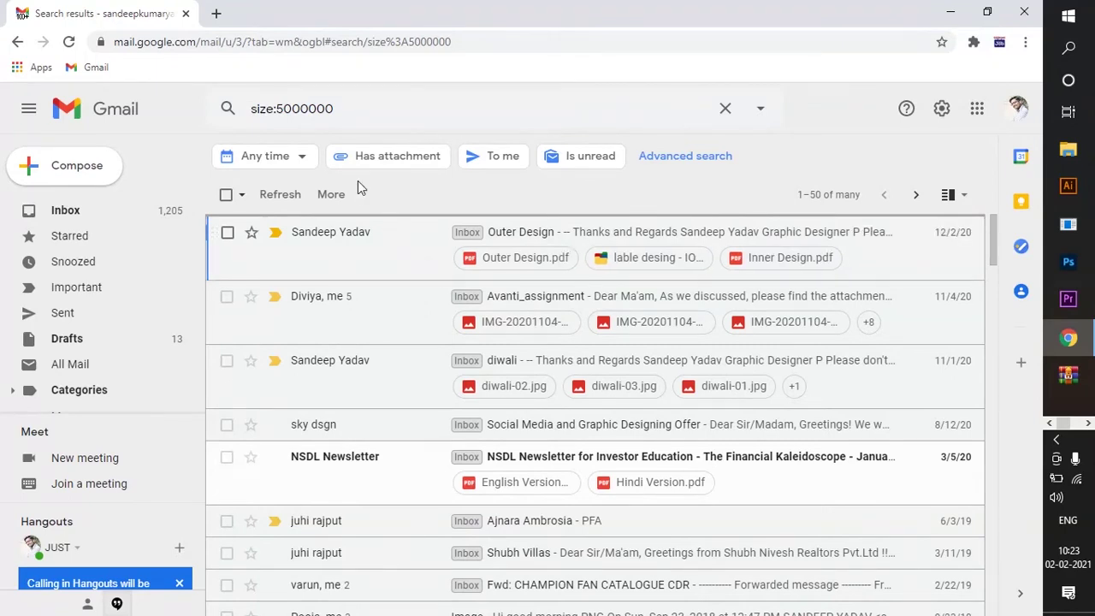
Step: Change the mail search term to size:25000000 and run the search
left_click(278, 110)
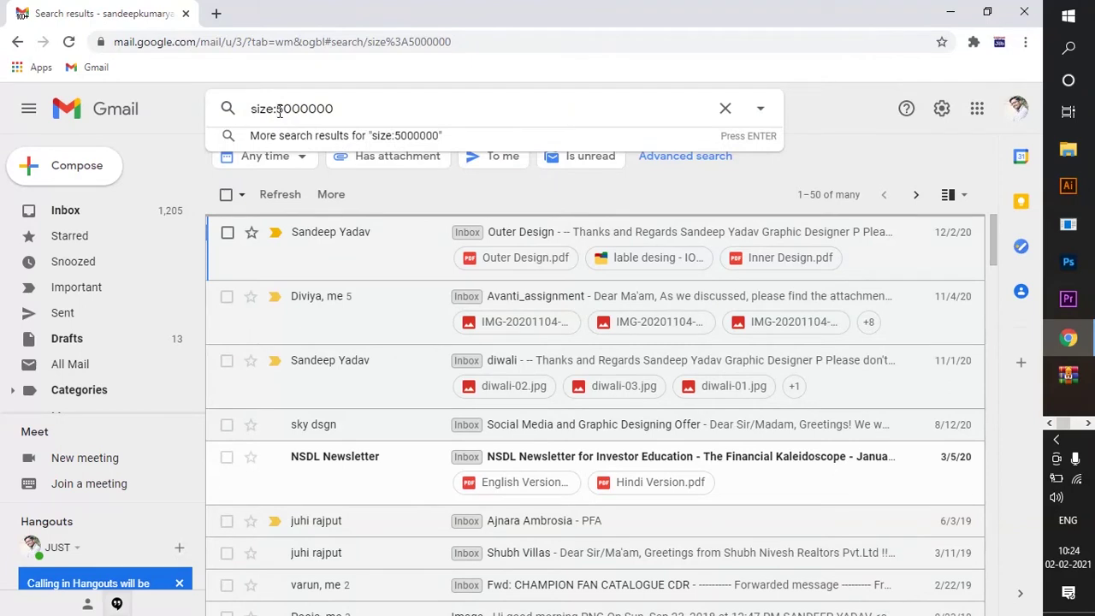
type("2")
key("Return")
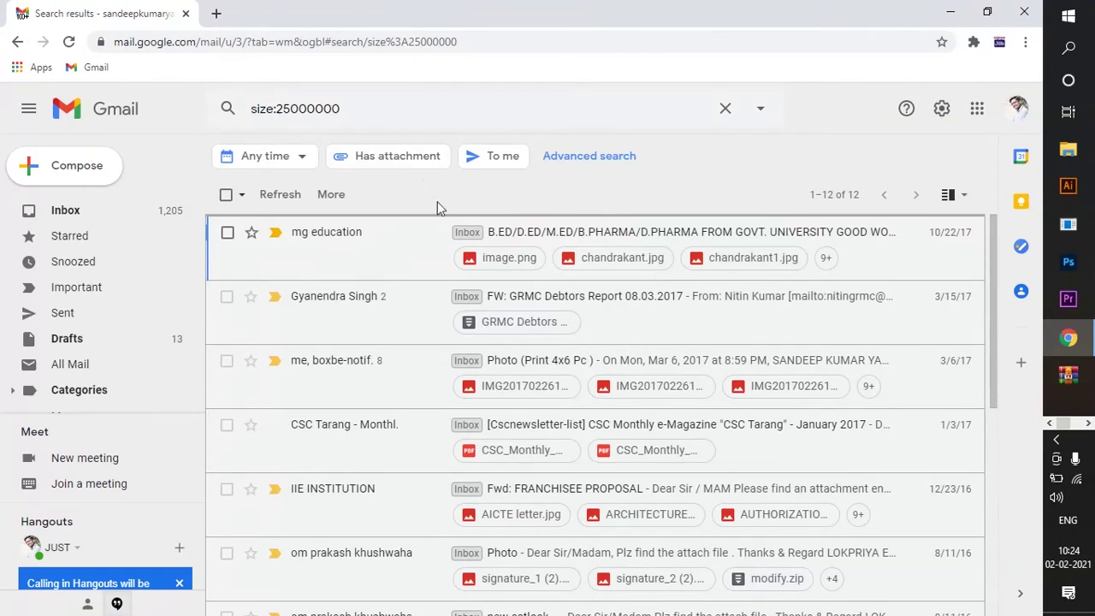
Step: Open the GRMC Debtors Report email, examine its messages and attachments, and return to the search results
left_click(631, 319)
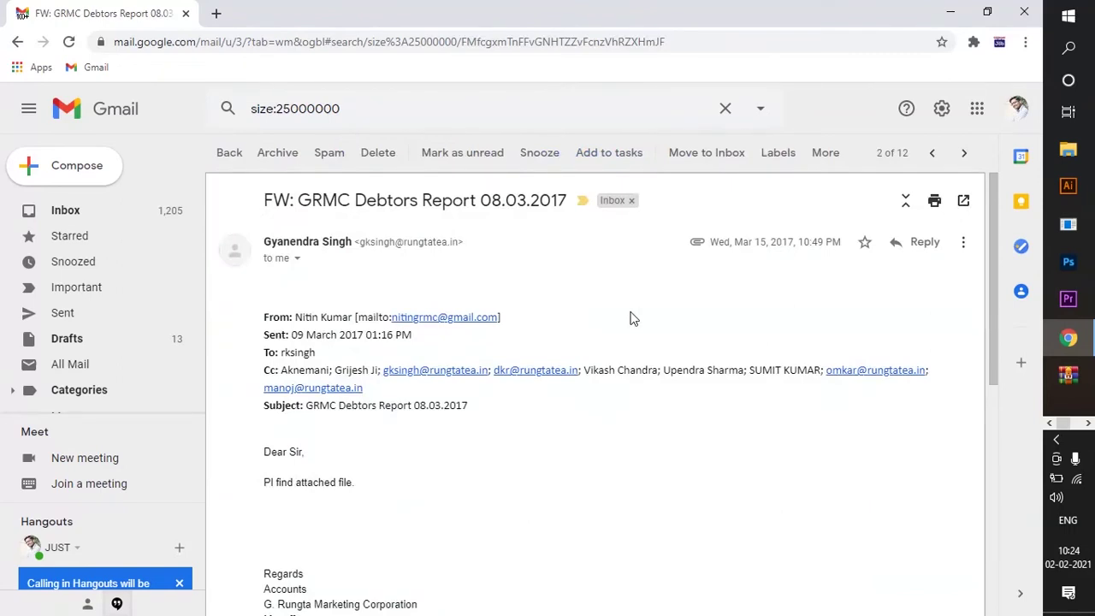
left_click_drag(993, 307, 992, 427)
mouse_move(364, 423)
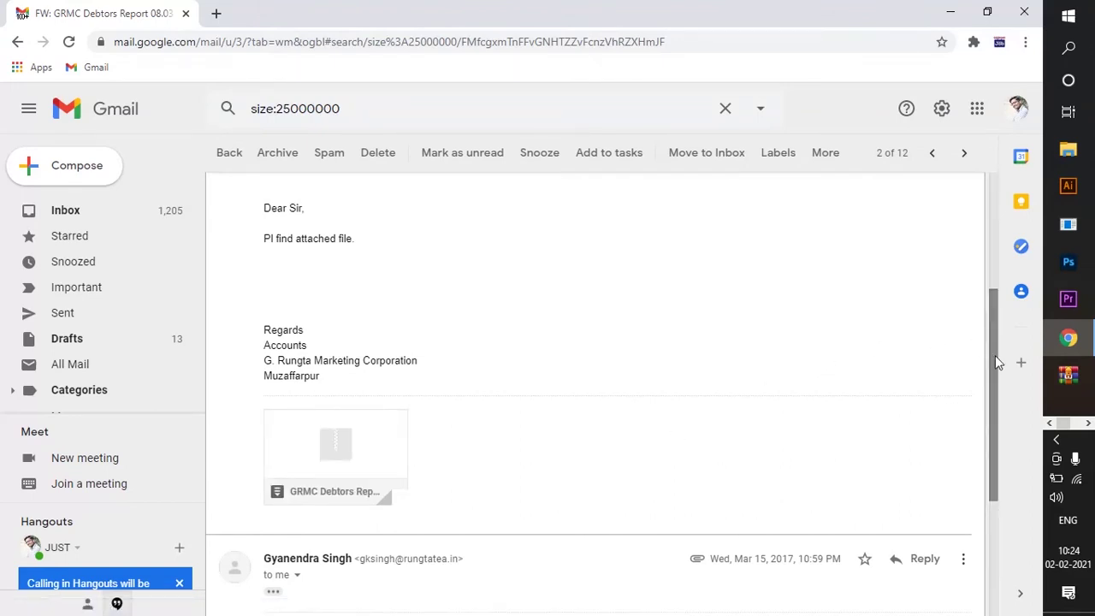
left_click_drag(994, 354, 971, 453)
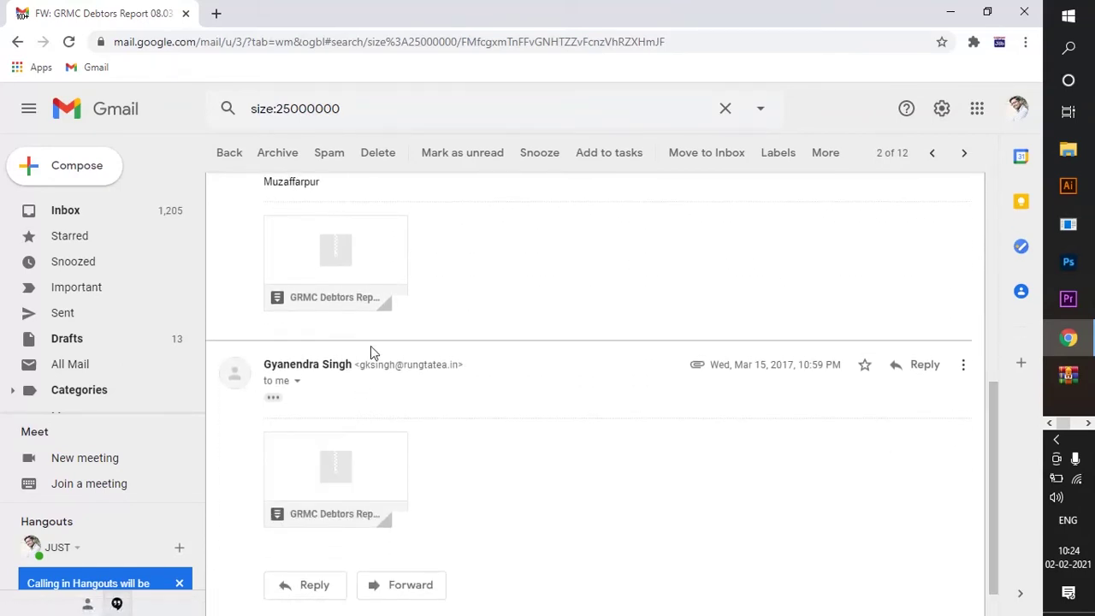
left_click(229, 153)
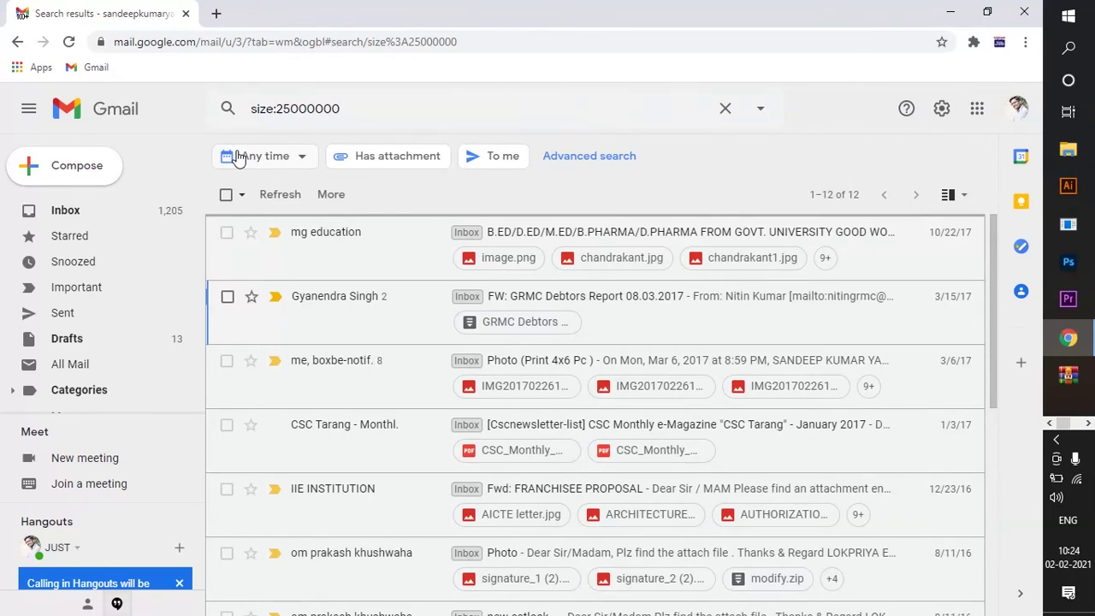
Step: Search the mail for size:100000000, and return to the inbox
left_click(291, 110)
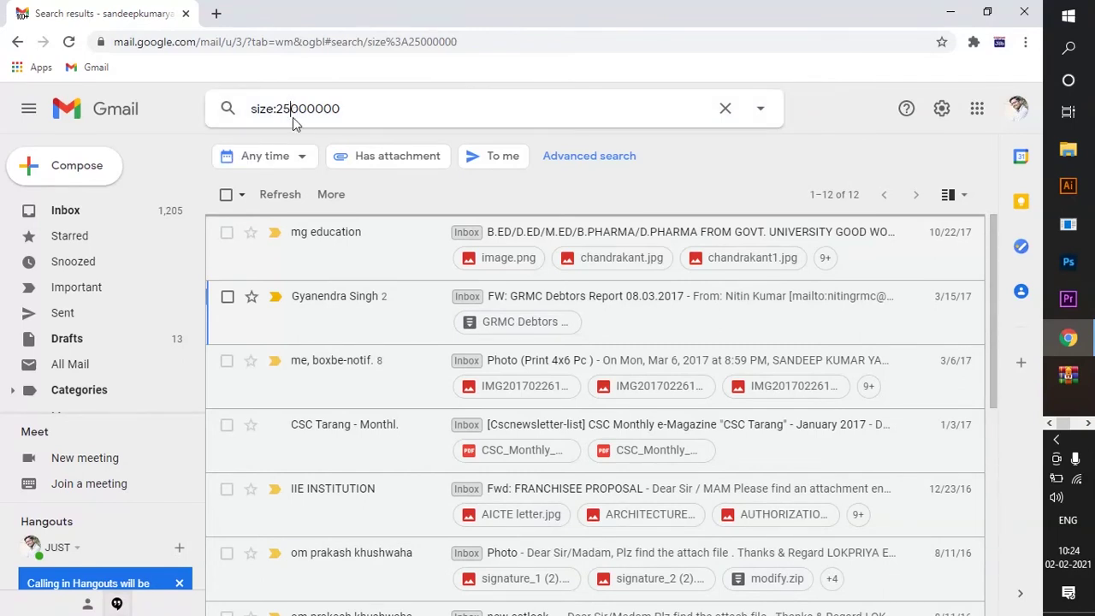
key("BackSpace")
key("BackSpace")
type("100")
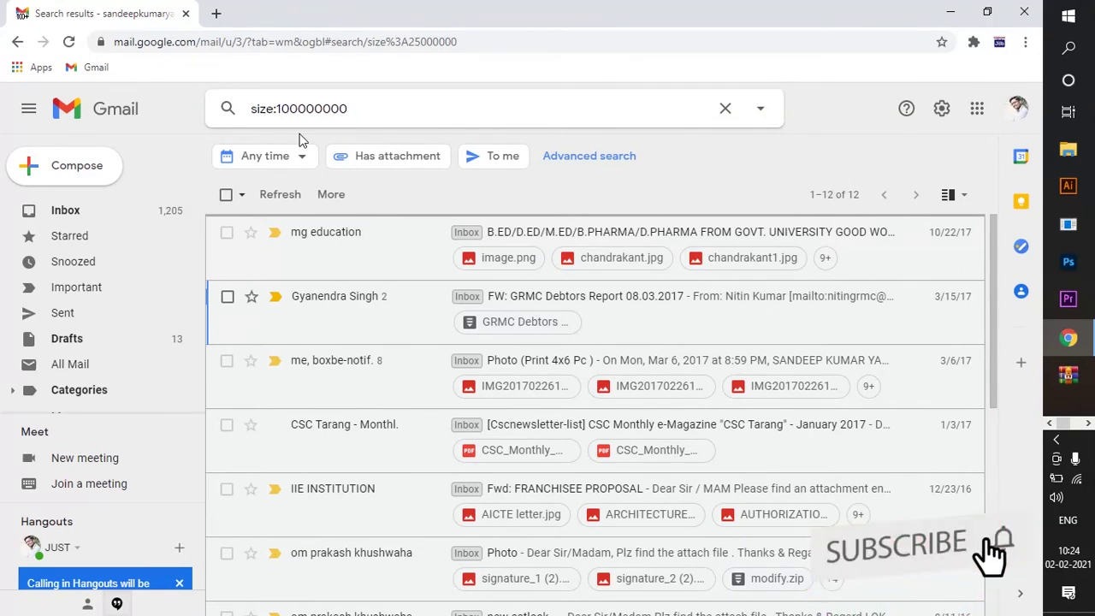
key("Return")
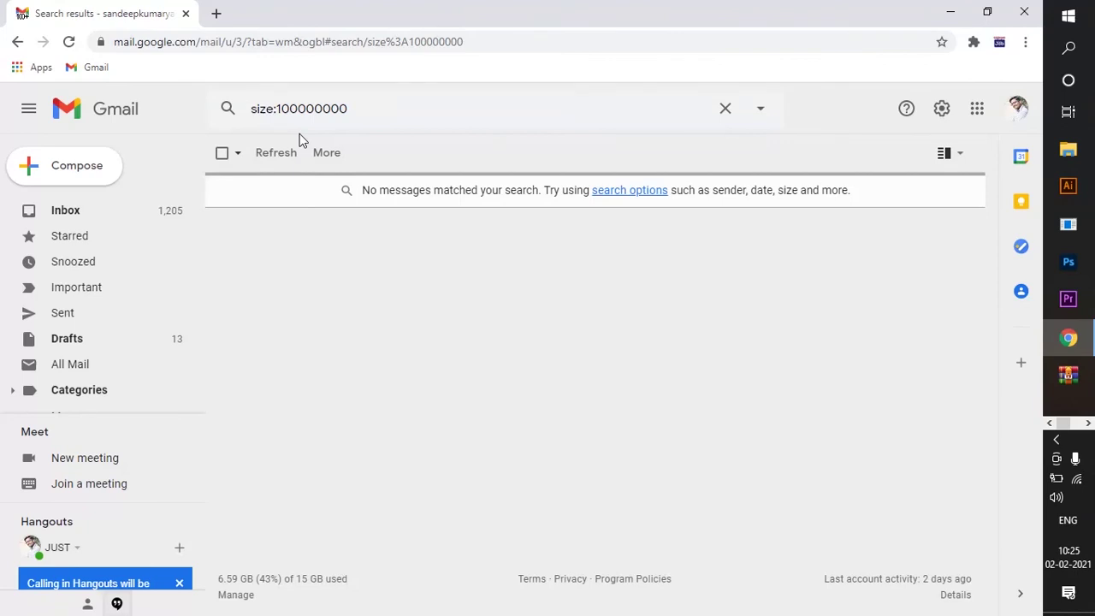
left_click(83, 213)
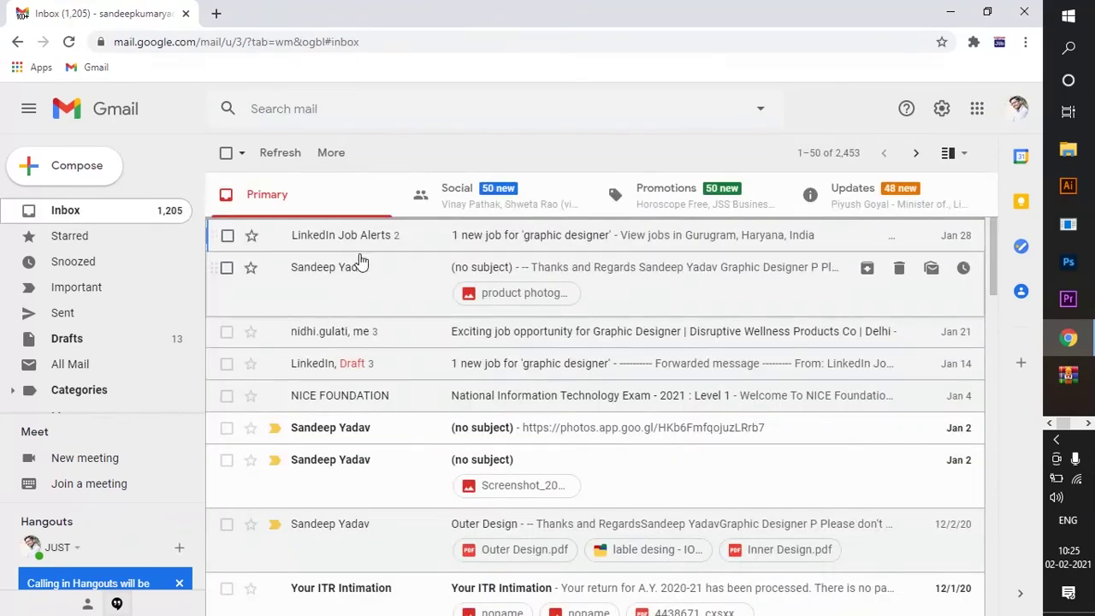